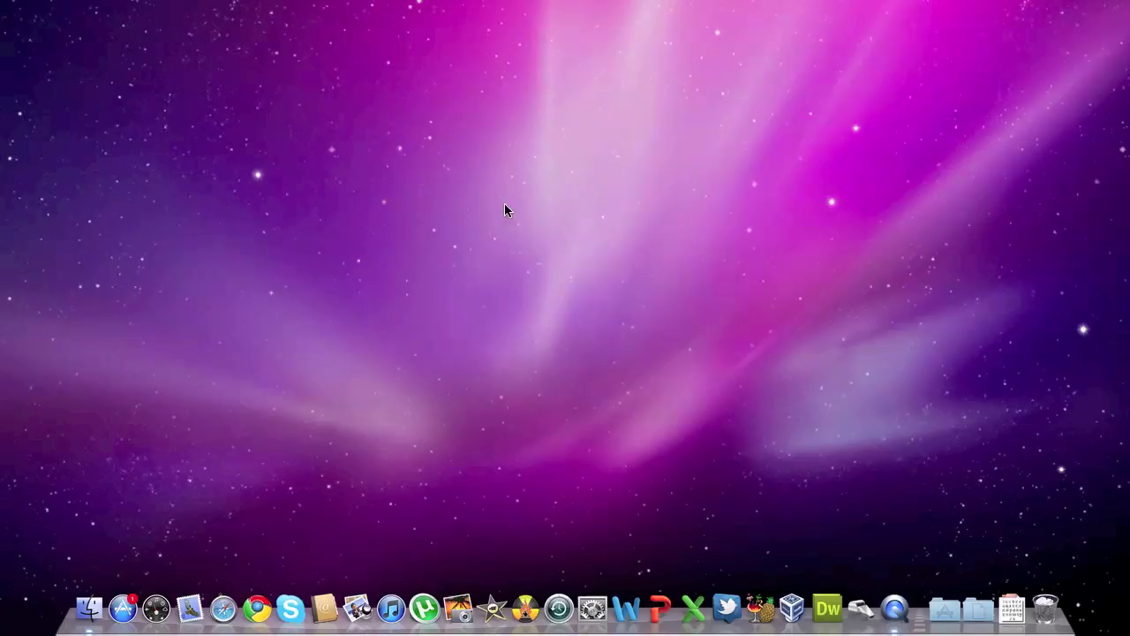
Launch Disk Utility from Applications > Utilities in the Dock stack and move its window left
{"action": "left_click", "coordinate": [945, 609]}
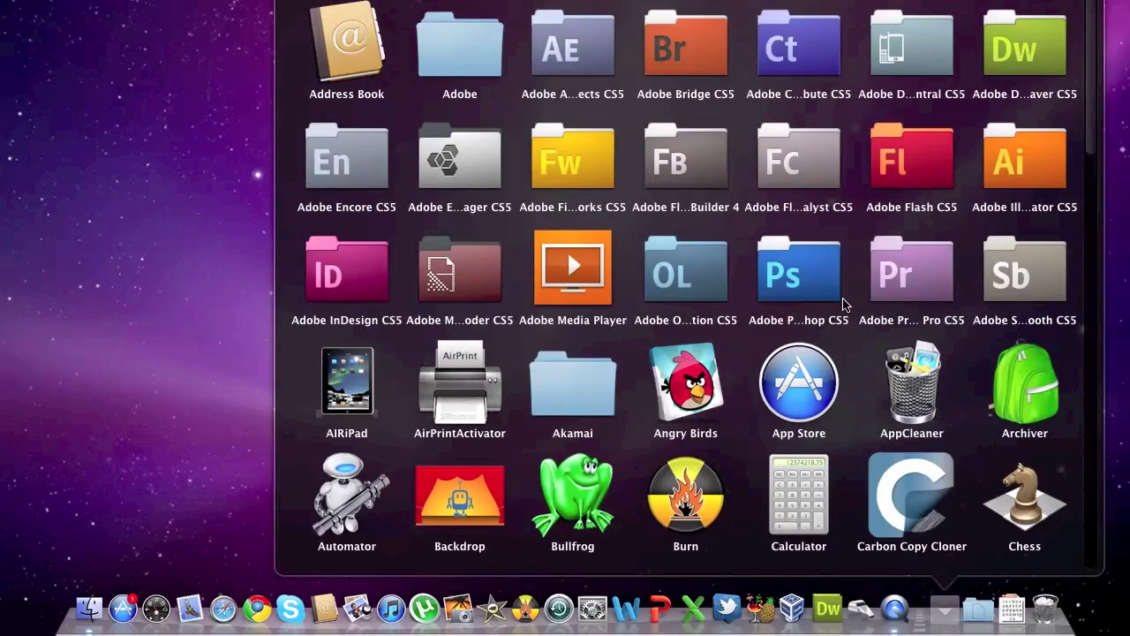
{"action": "scroll", "coordinate": [843, 304], "scroll_direction": "down", "scroll_amount": 1}
{"action": "scroll", "coordinate": [843, 305], "scroll_direction": "down", "scroll_amount": 5}
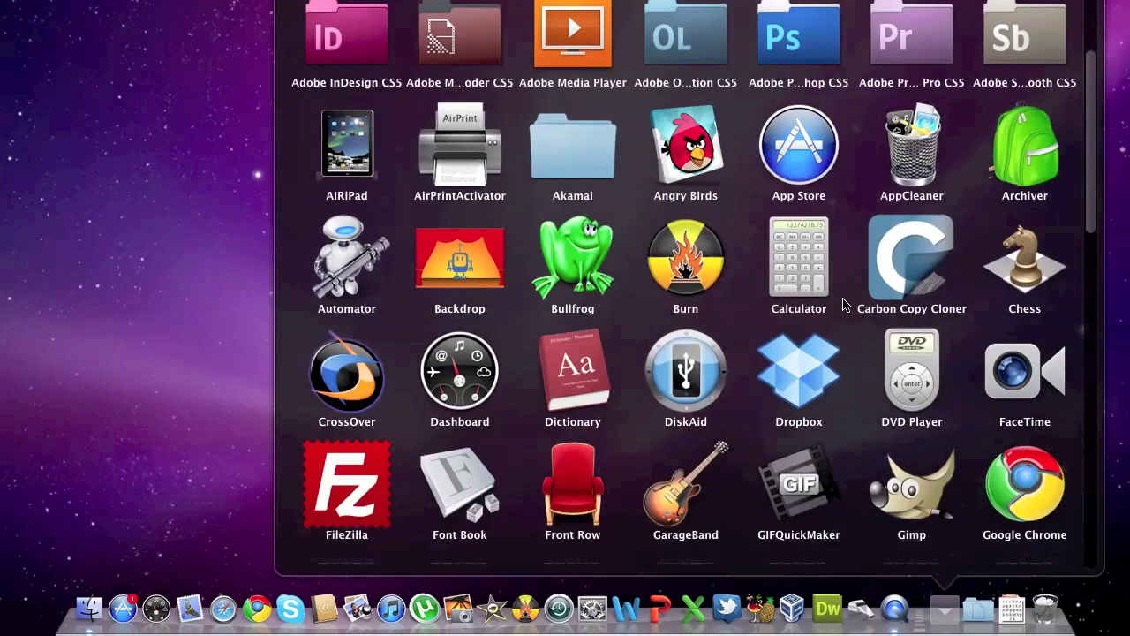
{"action": "scroll", "coordinate": [844, 304], "scroll_direction": "down", "scroll_amount": 10}
{"action": "scroll", "coordinate": [844, 305], "scroll_direction": "down", "scroll_amount": 3}
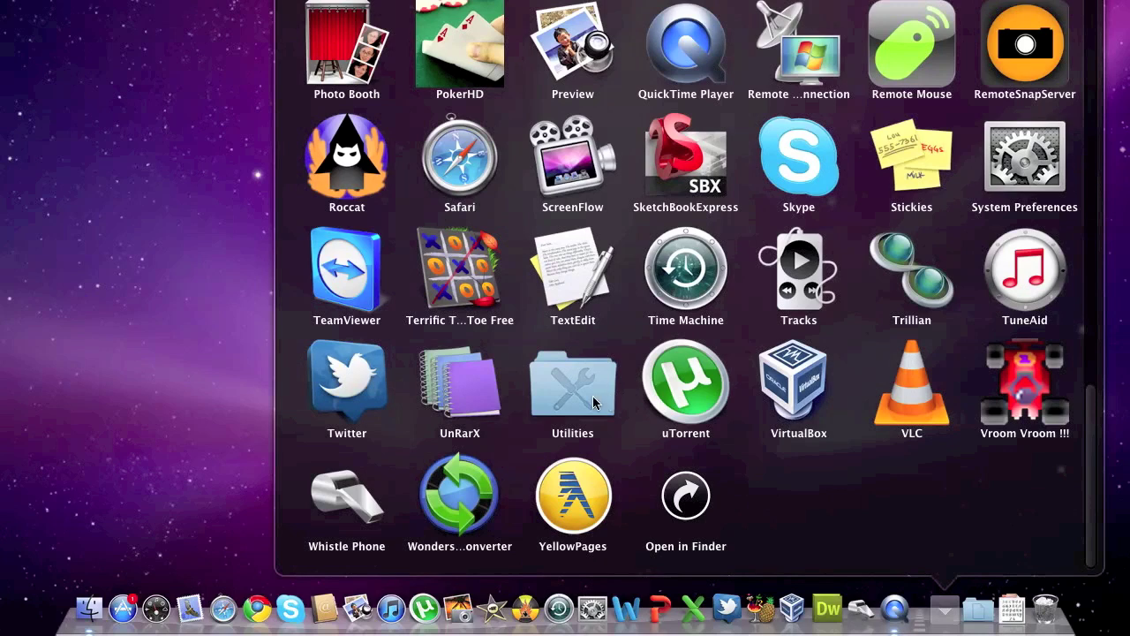
{"action": "left_click", "coordinate": [593, 397]}
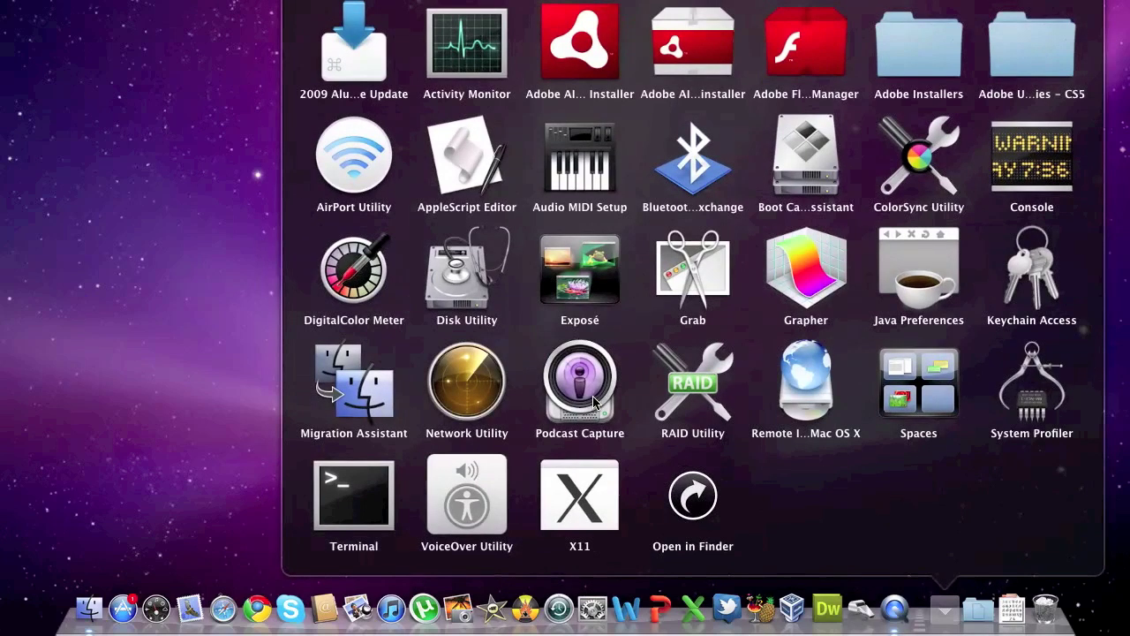
{"action": "left_click", "coordinate": [469, 272]}
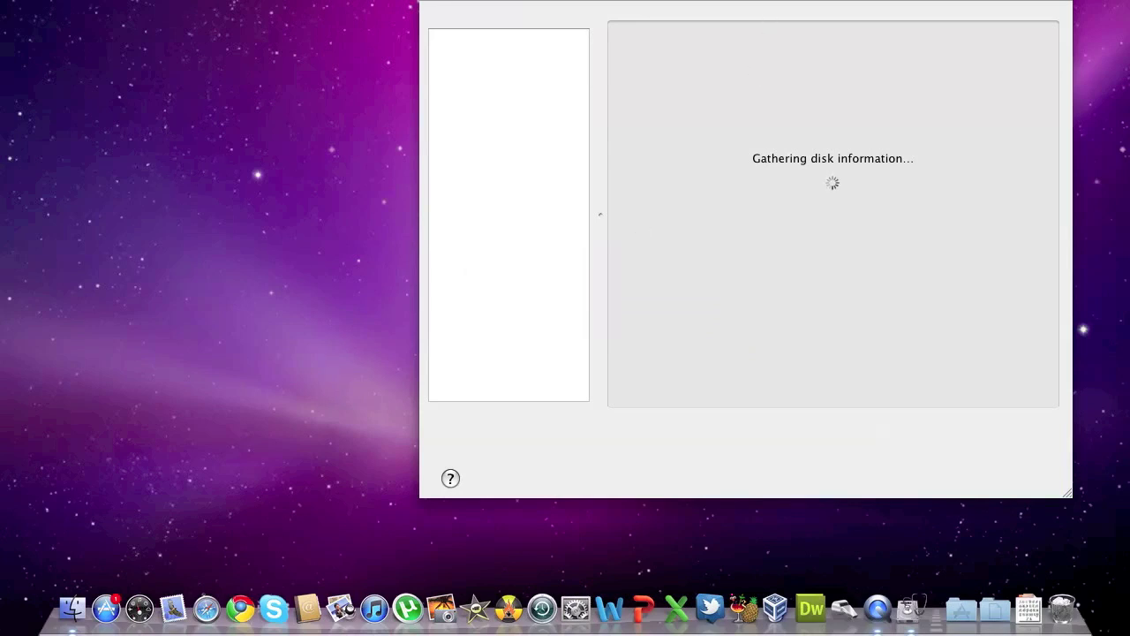
{"action": "left_click_drag", "start_coordinate": [705, 5], "coordinate": [541, 5]}
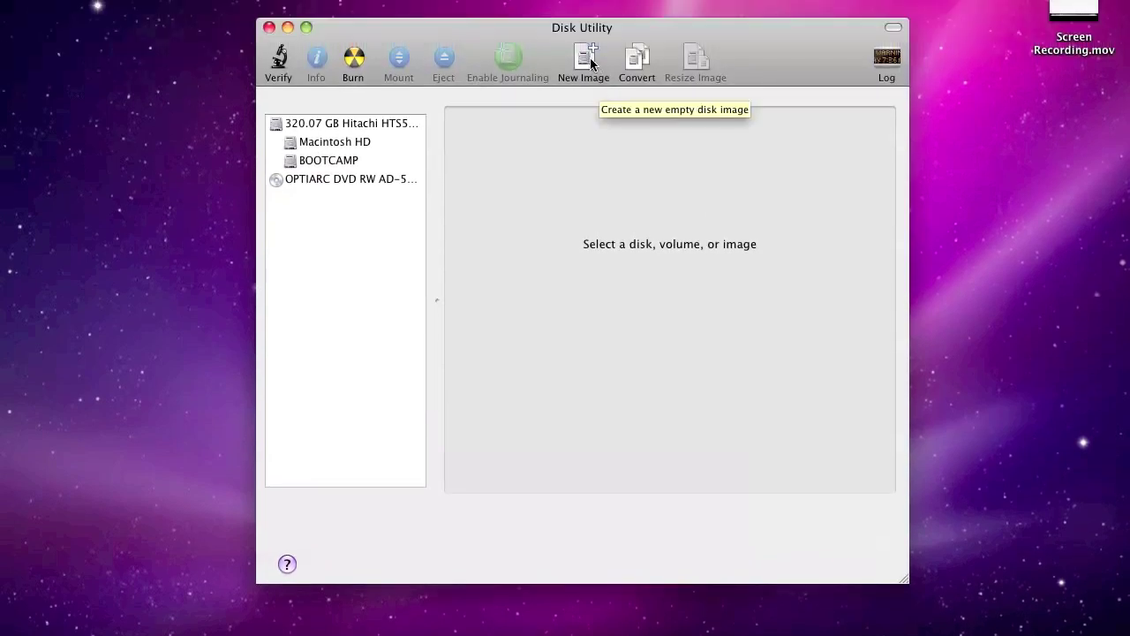
Start a new blank disk image named secret, saved to the Desktop
{"action": "left_click", "coordinate": [591, 60]}
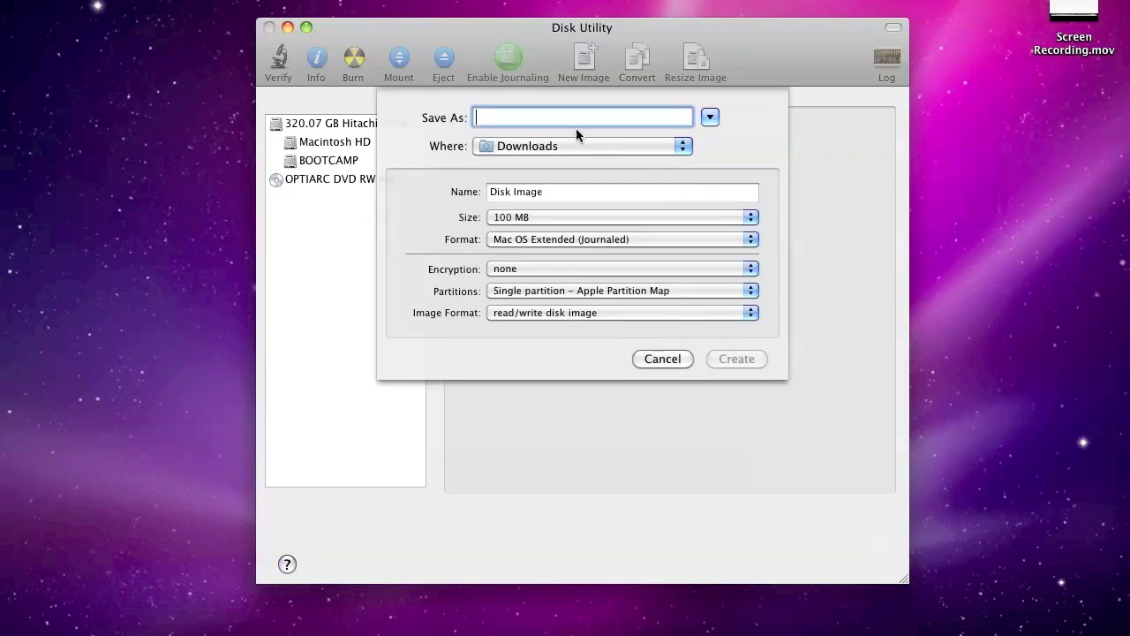
{"action": "left_click", "coordinate": [598, 147]}
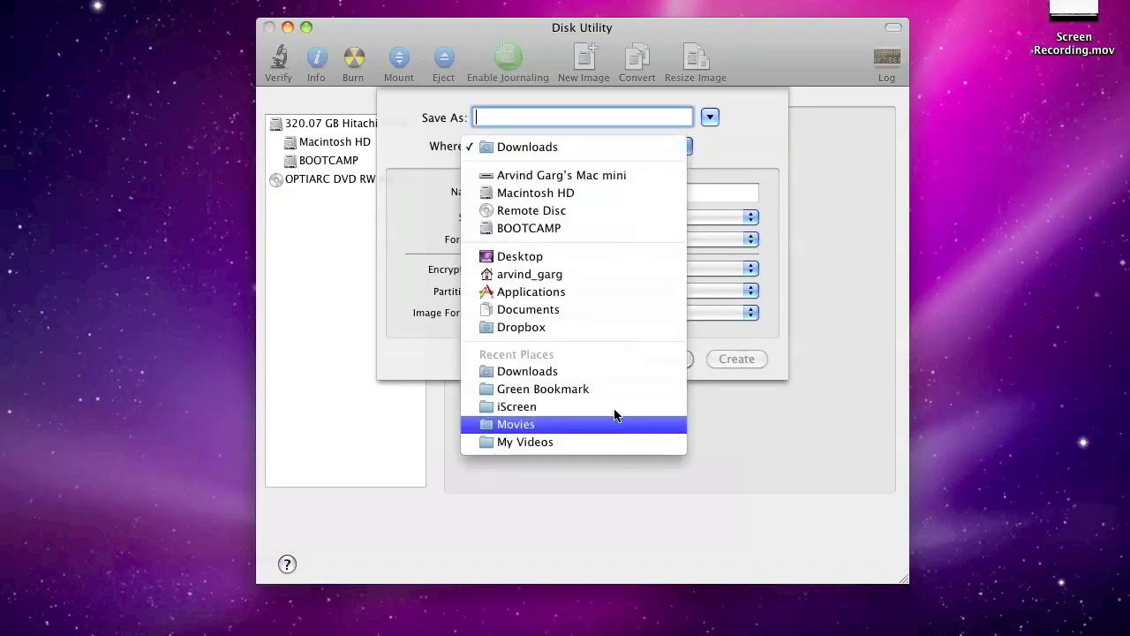
{"action": "left_click", "coordinate": [580, 257]}
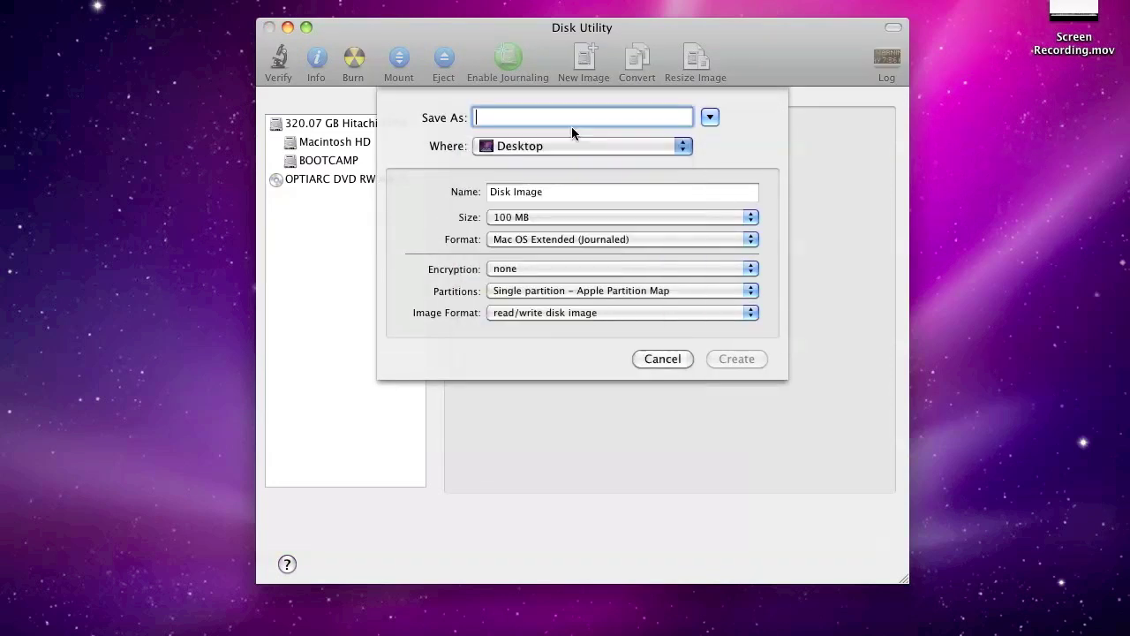
{"action": "type", "text": "se"}
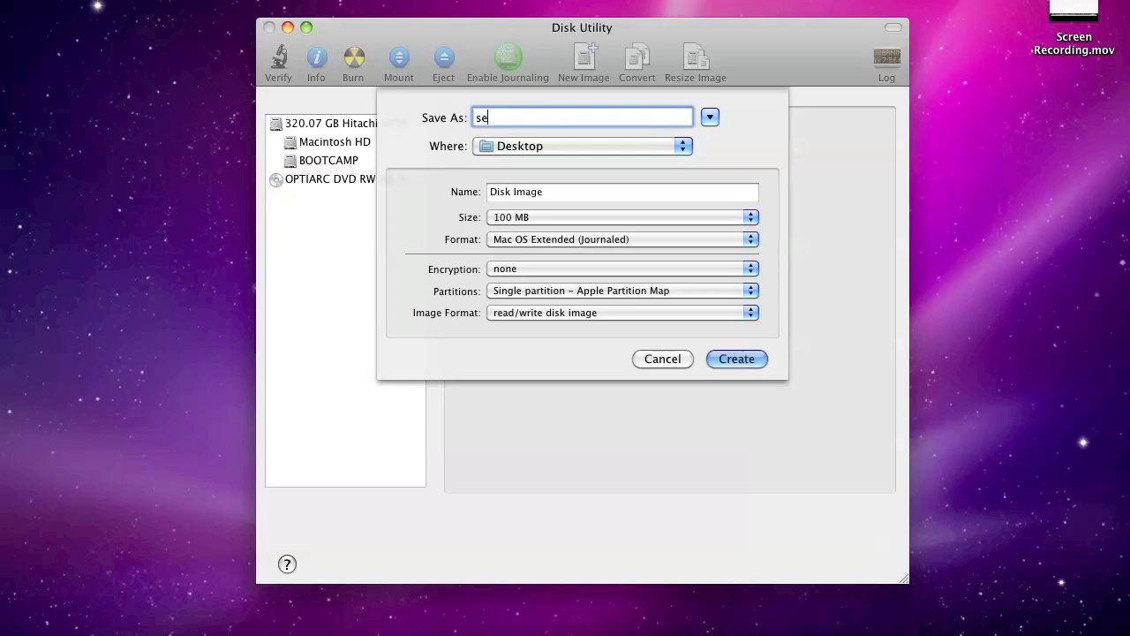
{"action": "type", "text": "cret"}
Keep the 100 MB size, name the volume Secret, and keep Mac OS Extended (Journaled)
{"action": "left_click", "coordinate": [580, 217]}
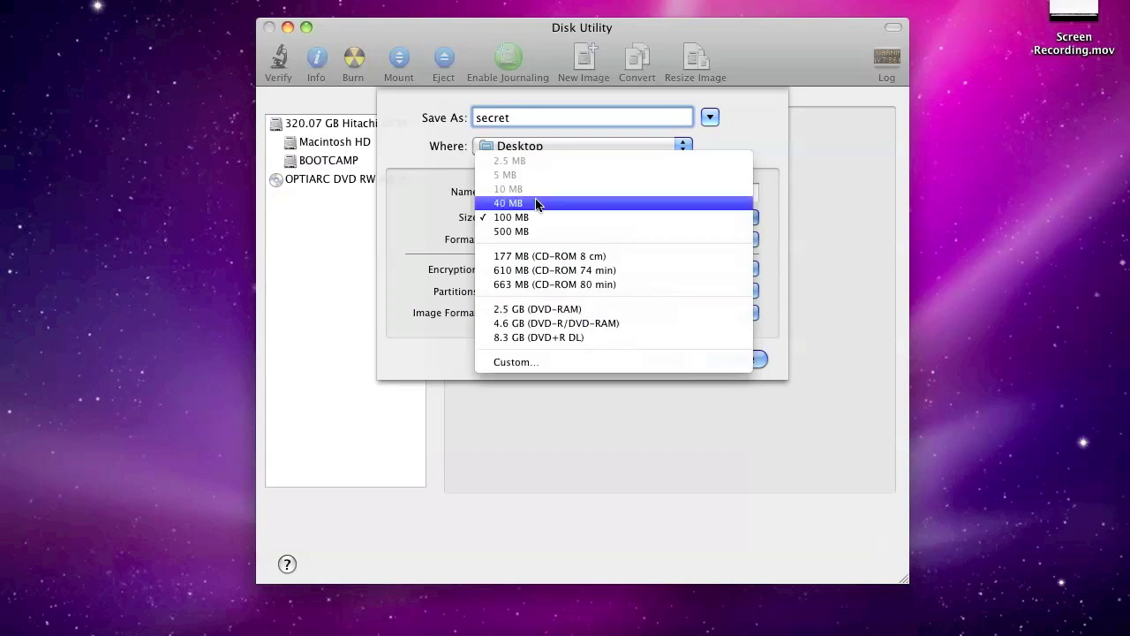
{"action": "left_click", "coordinate": [399, 188]}
{"action": "key", "text": "Tab"}
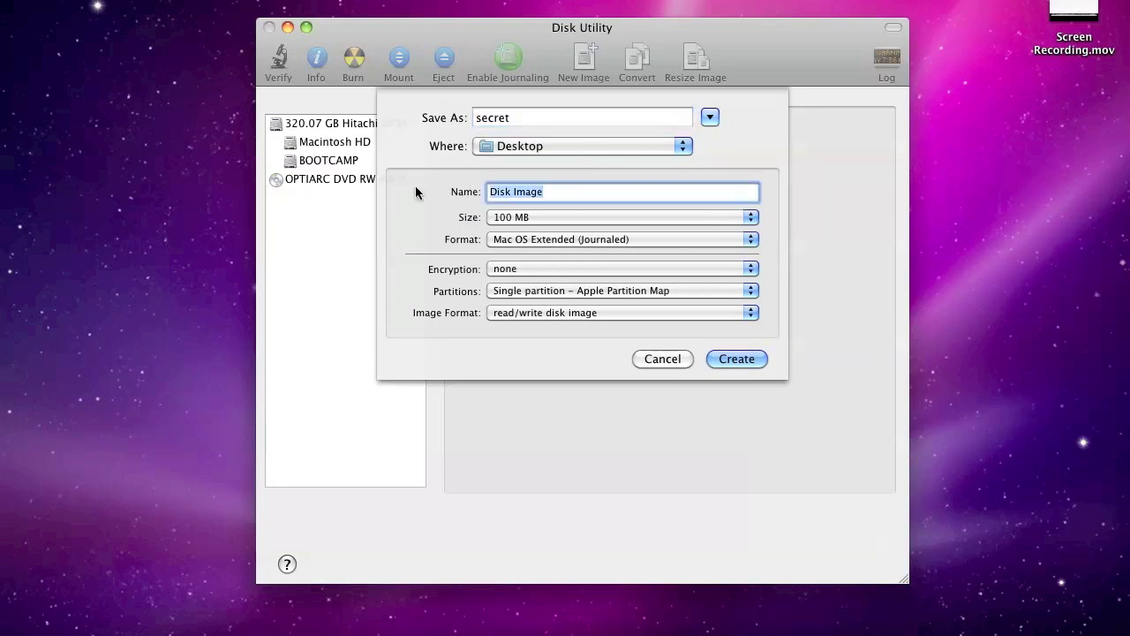
{"action": "type", "text": "Sec"}
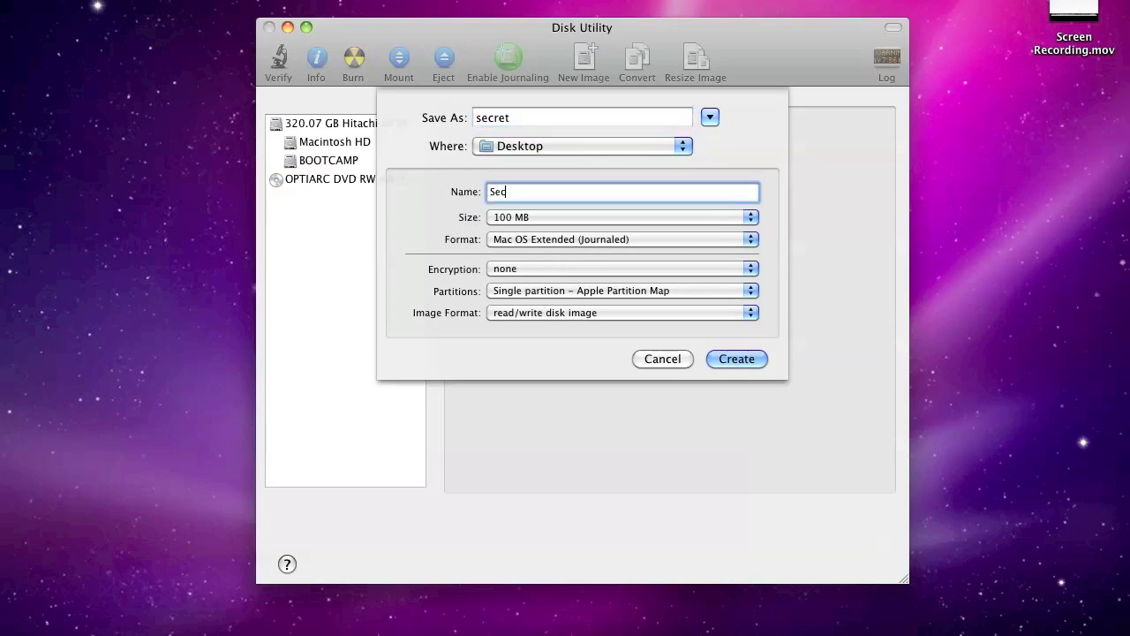
{"action": "type", "text": "ret"}
{"action": "left_click", "coordinate": [586, 239]}
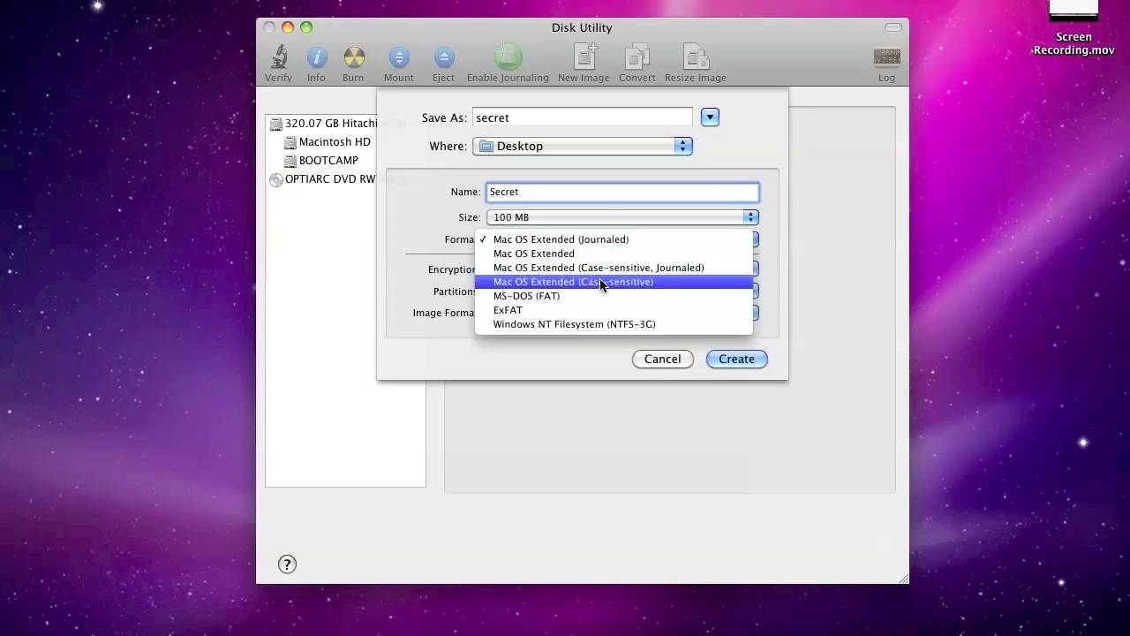
{"action": "left_click", "coordinate": [420, 248]}
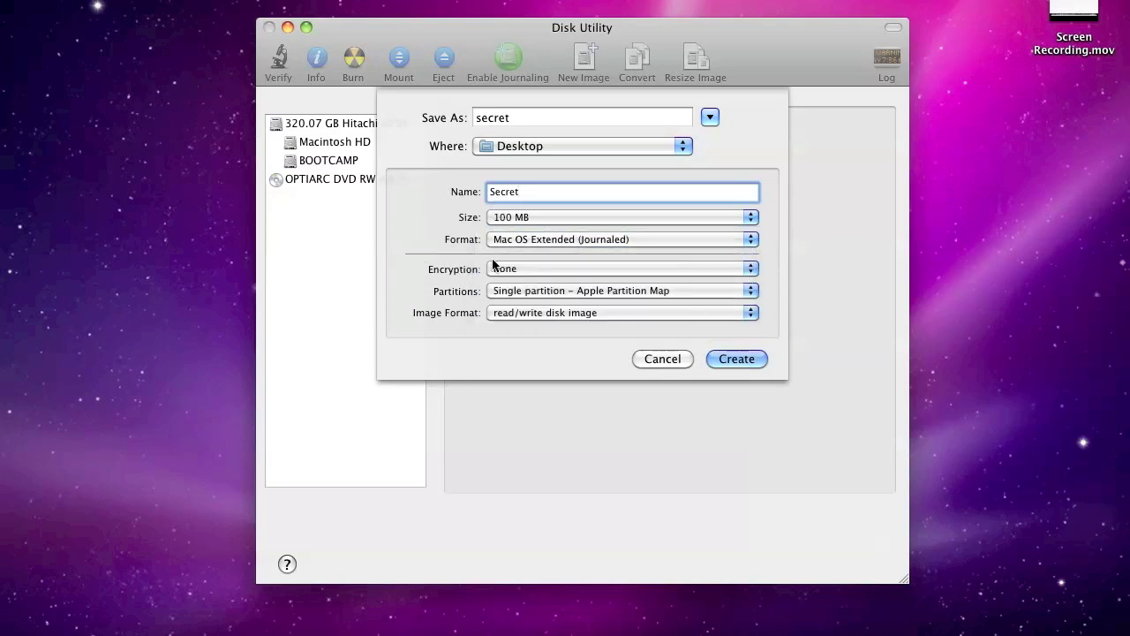
{"action": "left_click", "coordinate": [588, 271]}
Create the image with 128-bit AES encryption in read/write disk image format
{"action": "left_click", "coordinate": [588, 270]}
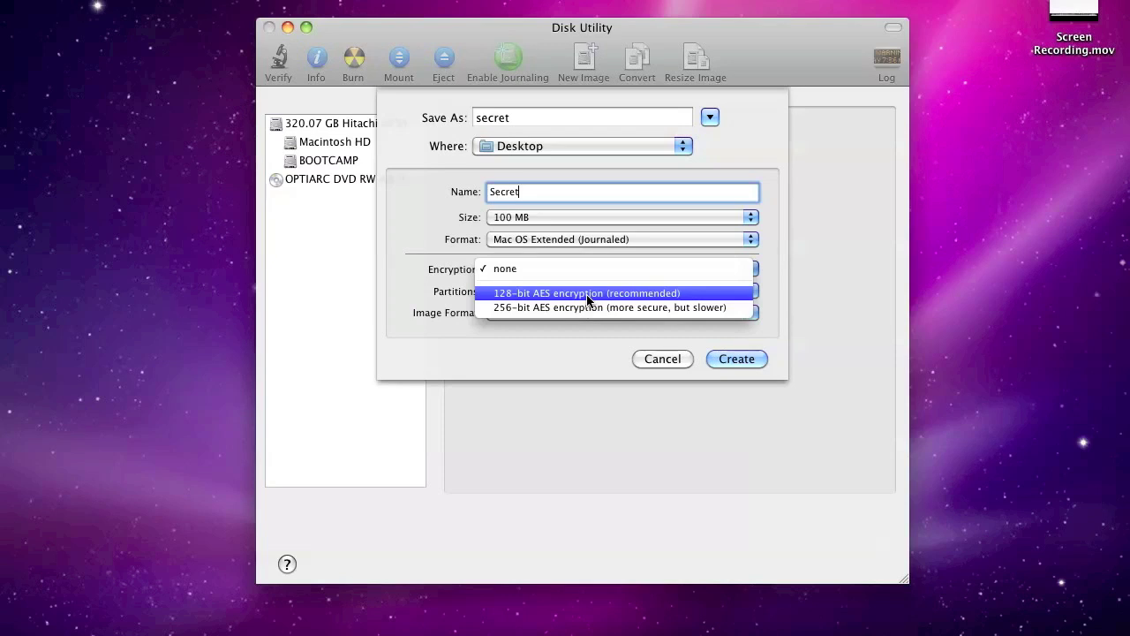
{"action": "left_click", "coordinate": [587, 294]}
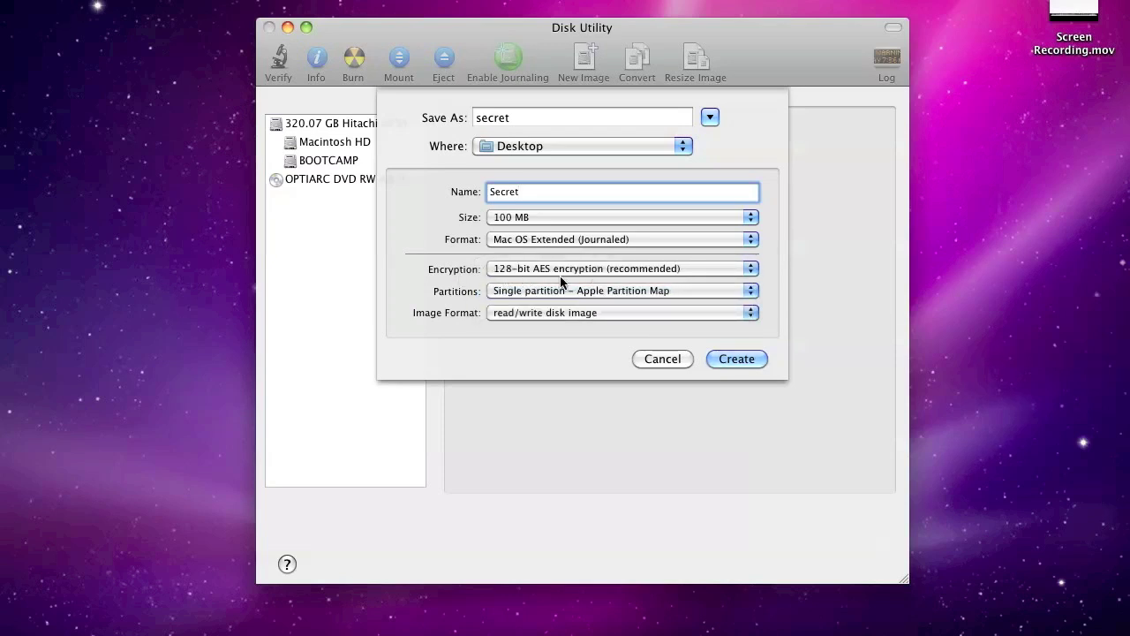
{"action": "left_click", "coordinate": [594, 312]}
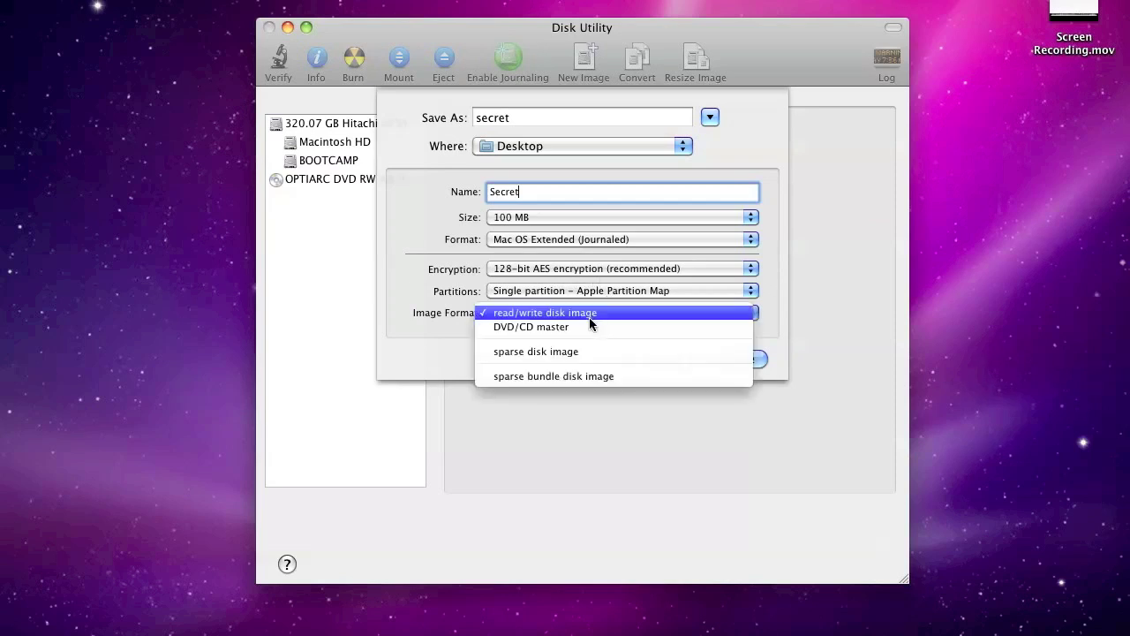
{"action": "left_click", "coordinate": [447, 305]}
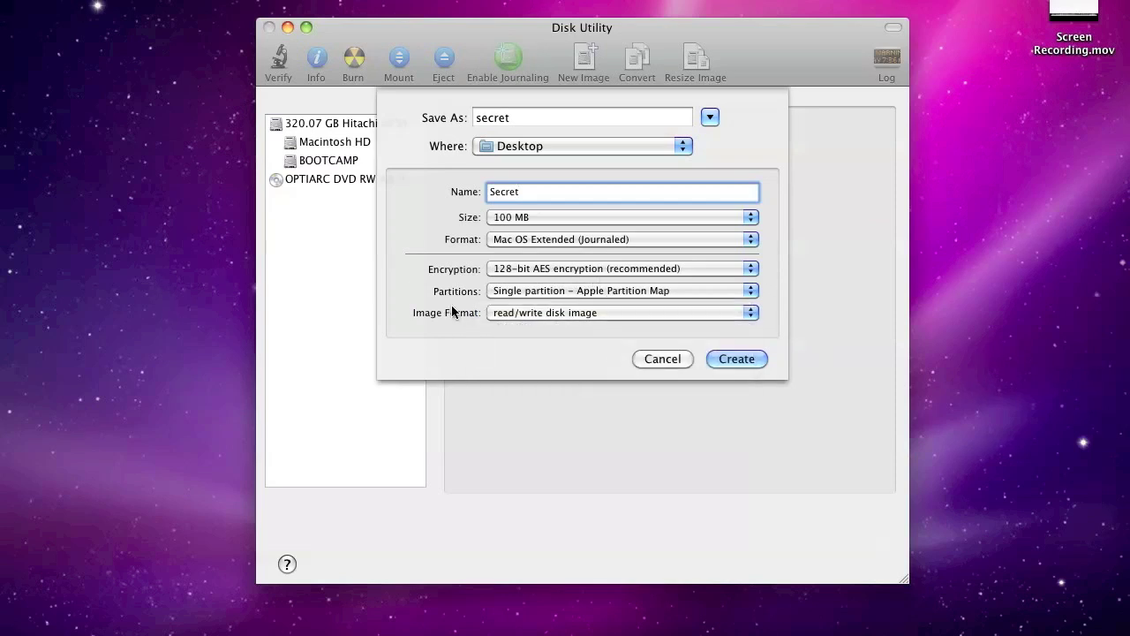
{"action": "left_click", "coordinate": [581, 313]}
{"action": "left_click", "coordinate": [552, 315]}
{"action": "left_click", "coordinate": [760, 360]}
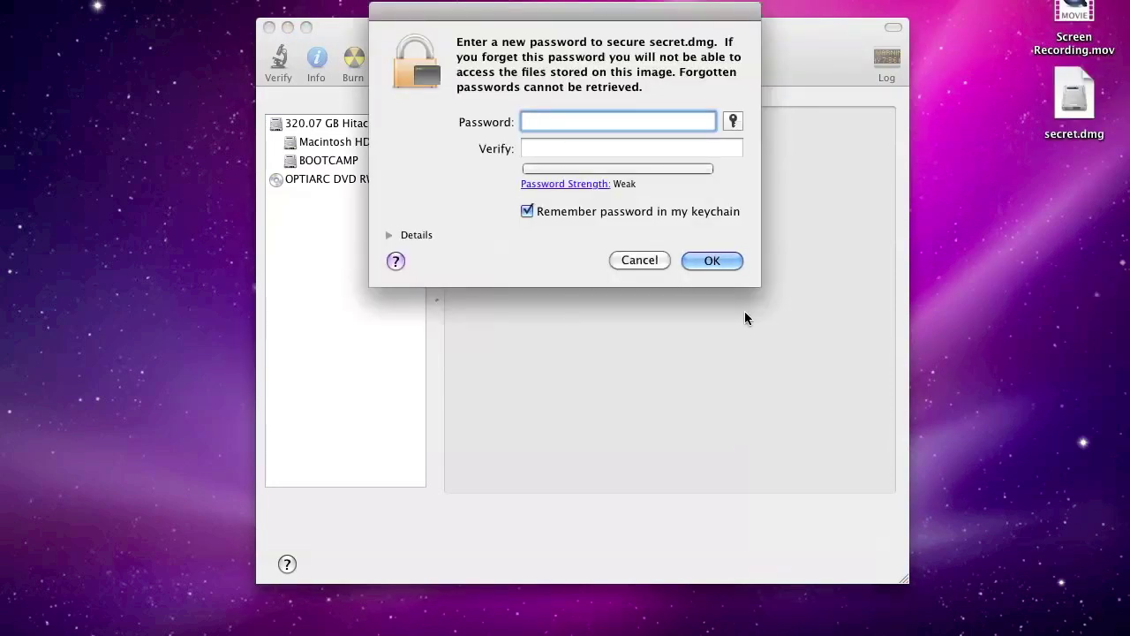
Enter and verify the image password, leave it out of the keychain, and confirm
{"action": "key", "text": "Tab"}
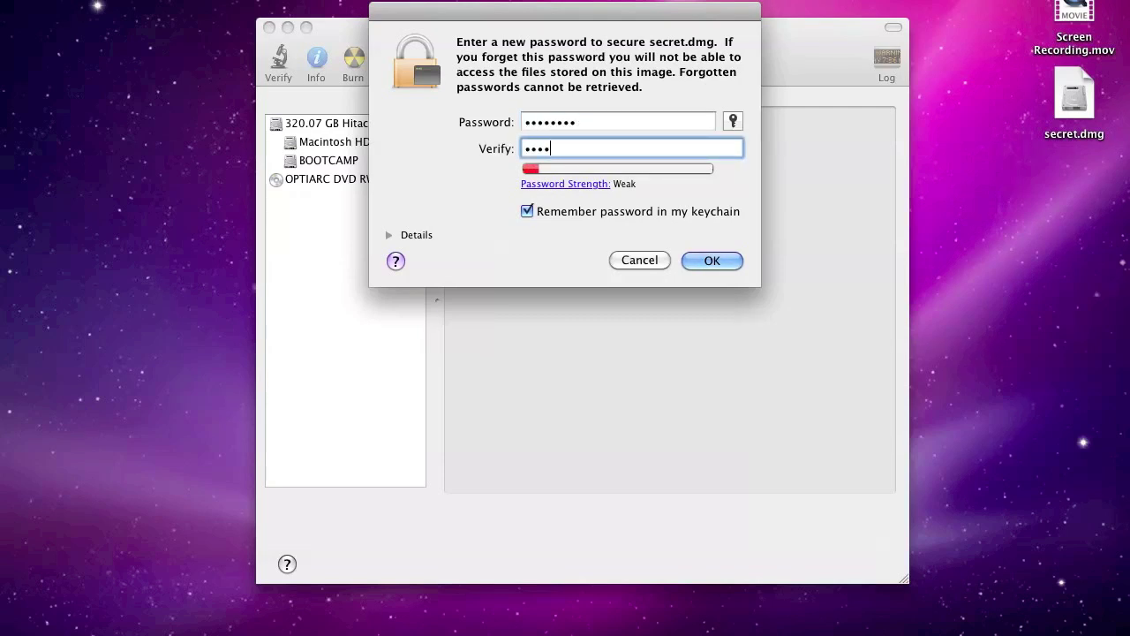
{"action": "left_click", "coordinate": [529, 213]}
{"action": "left_click", "coordinate": [730, 260]}
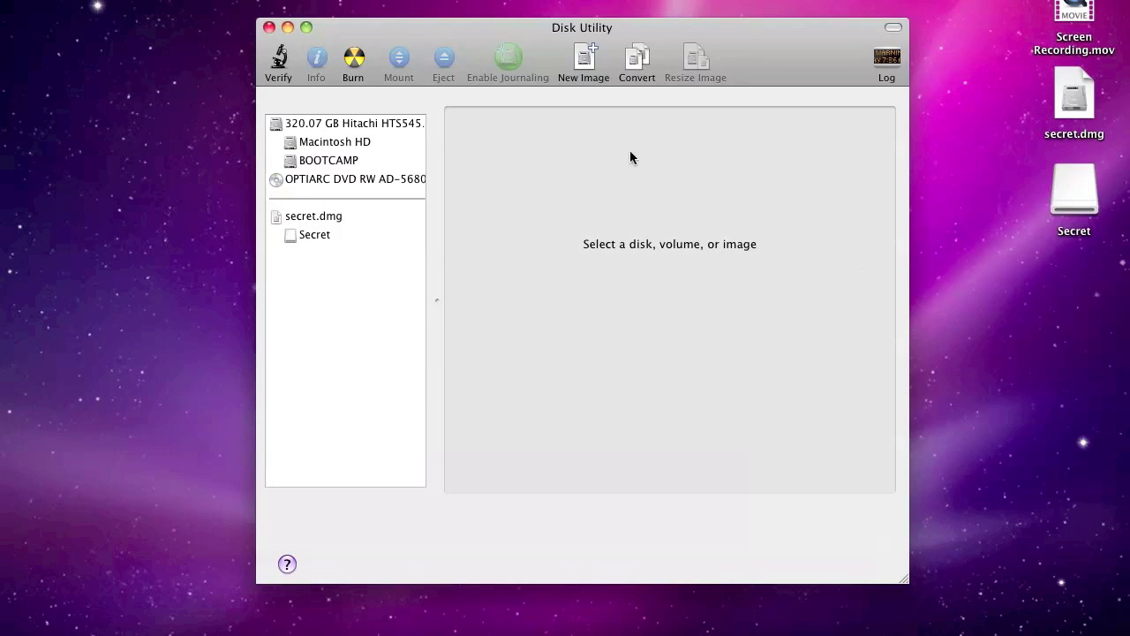
Quit Disk Utility and open, then close, the empty Secret volume
{"action": "left_click", "coordinate": [106, 2]}
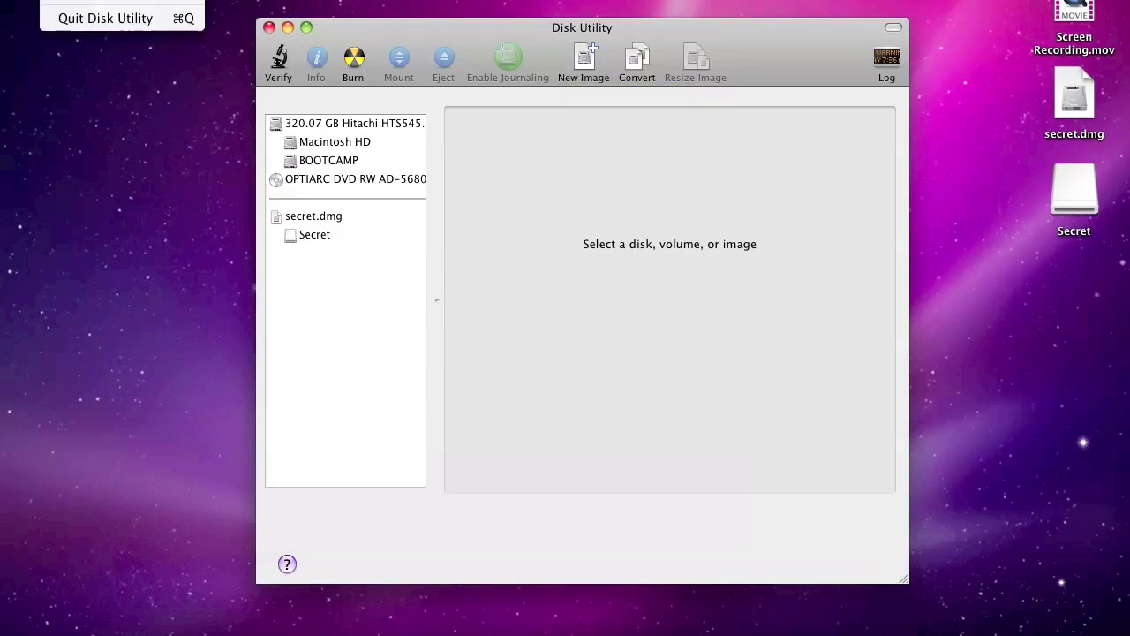
{"action": "left_click", "coordinate": [112, 19]}
{"action": "left_click", "coordinate": [1093, 201]}
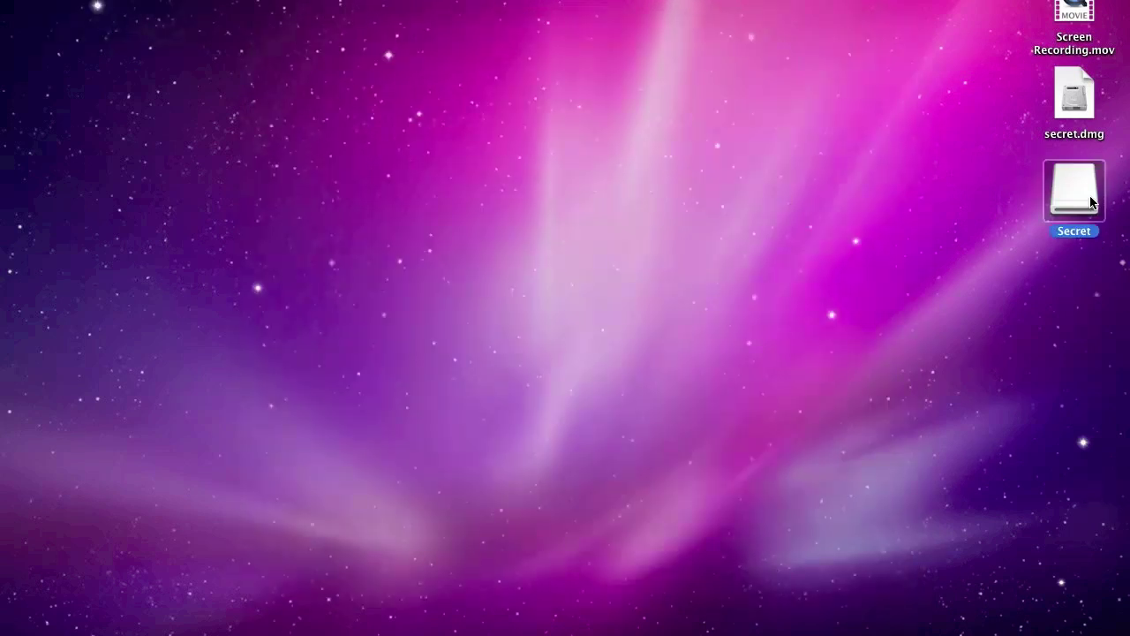
{"action": "double_click", "coordinate": [1093, 201]}
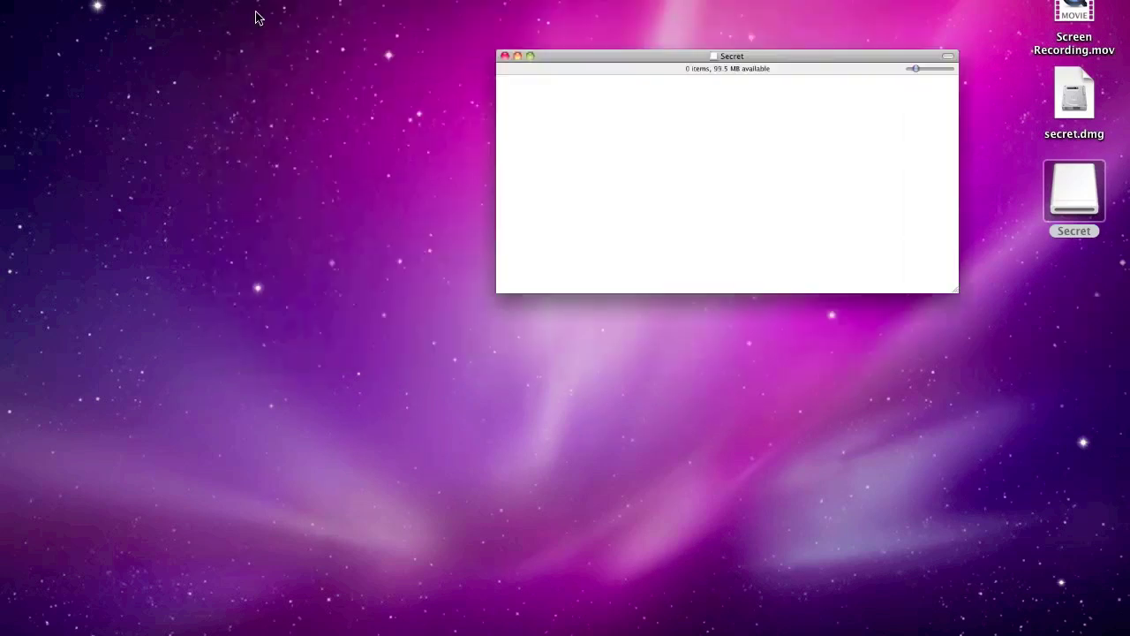
{"action": "key", "text": "super+w"}
Eject the Secret volume and unlock secret.dmg again with its password
{"action": "left_click", "coordinate": [908, 274]}
{"action": "right_click", "coordinate": [1062, 194]}
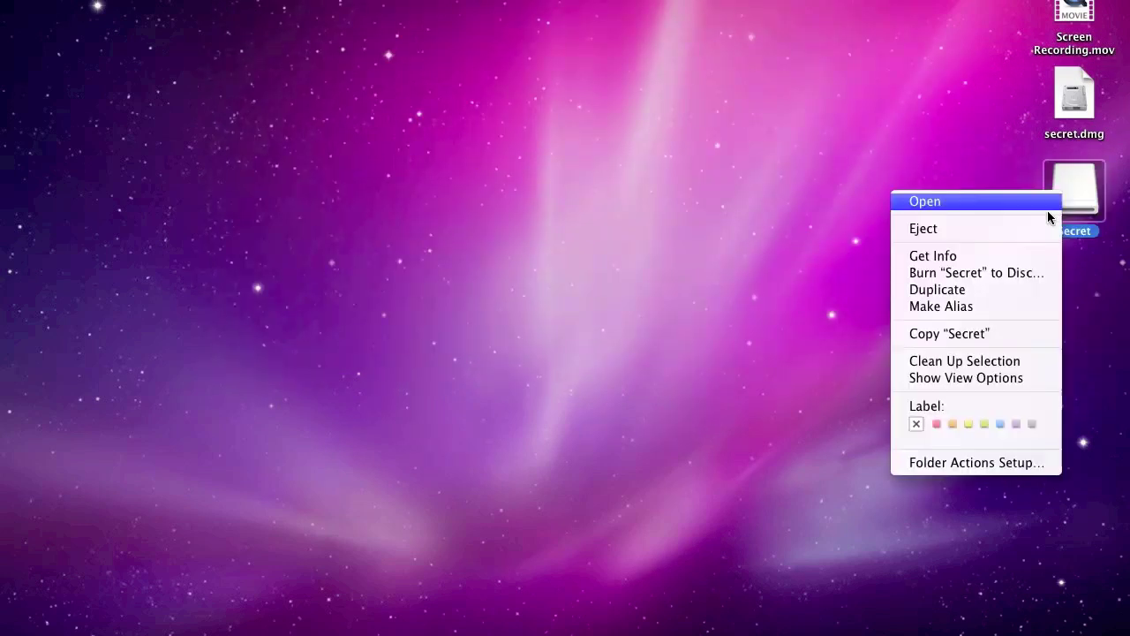
{"action": "left_click", "coordinate": [923, 229]}
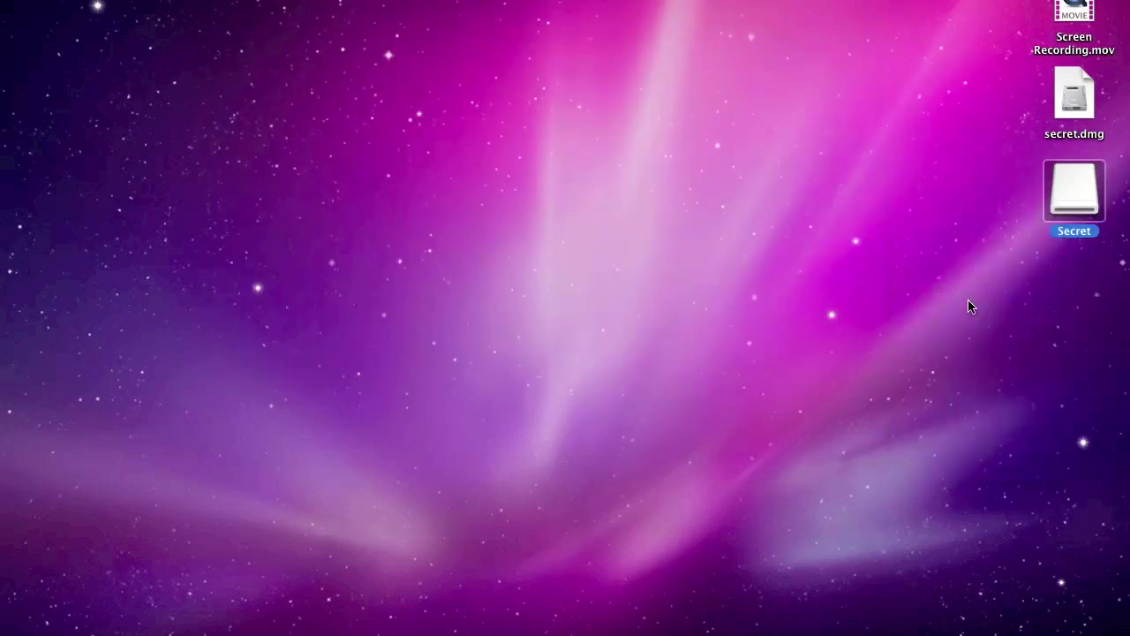
{"action": "double_click", "coordinate": [1074, 107]}
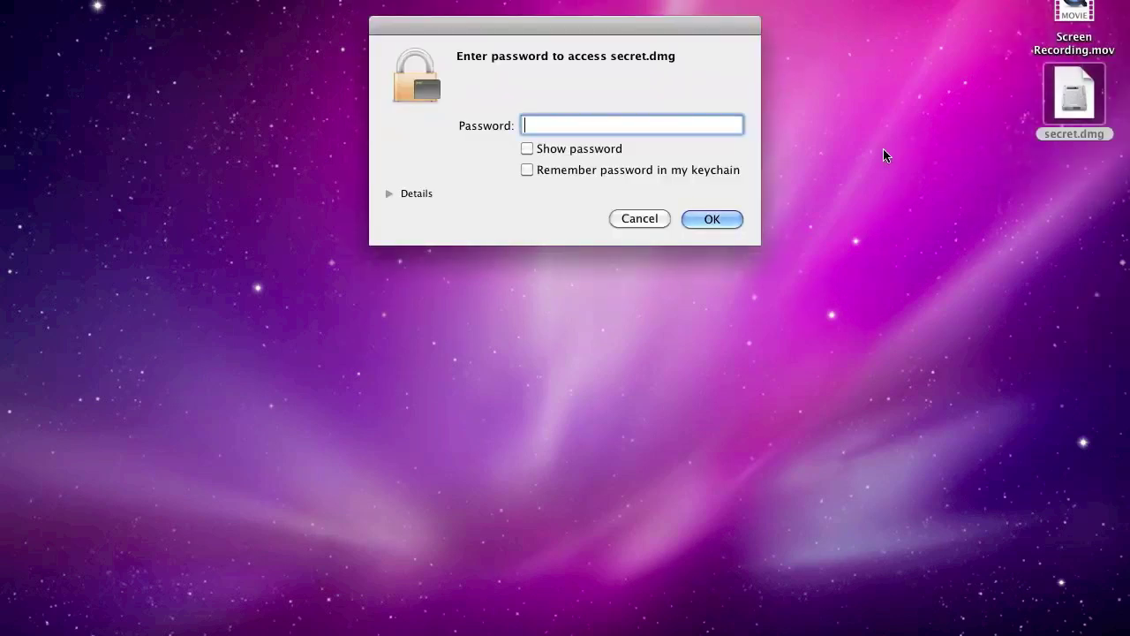
{"action": "type", "text": "password"}
{"action": "key", "text": "Return"}
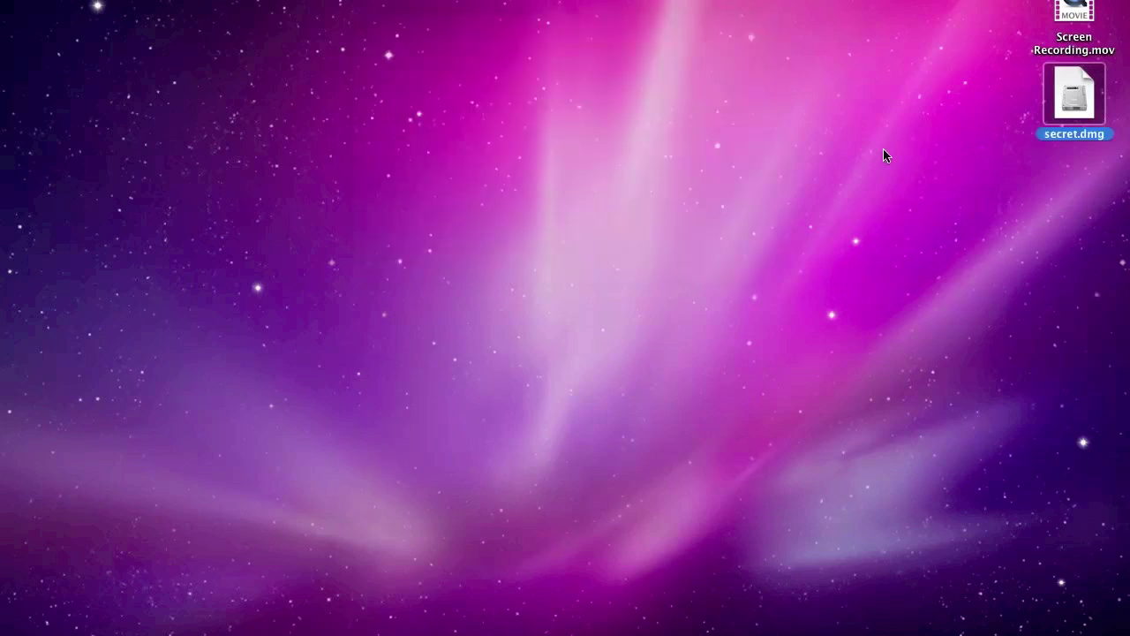
Copy Secret.docx onto the Secret volume and preview it with Quick Look
{"action": "double_click", "coordinate": [1074, 196]}
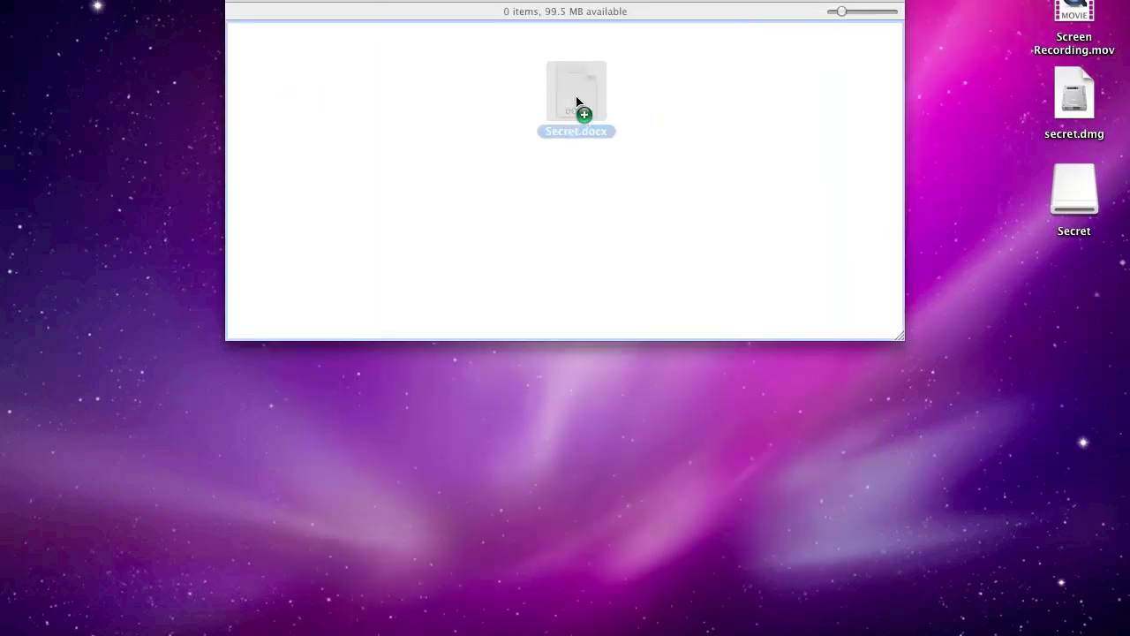
{"action": "left_click_drag", "start_coordinate": [577, 93], "coordinate": [567, 96]}
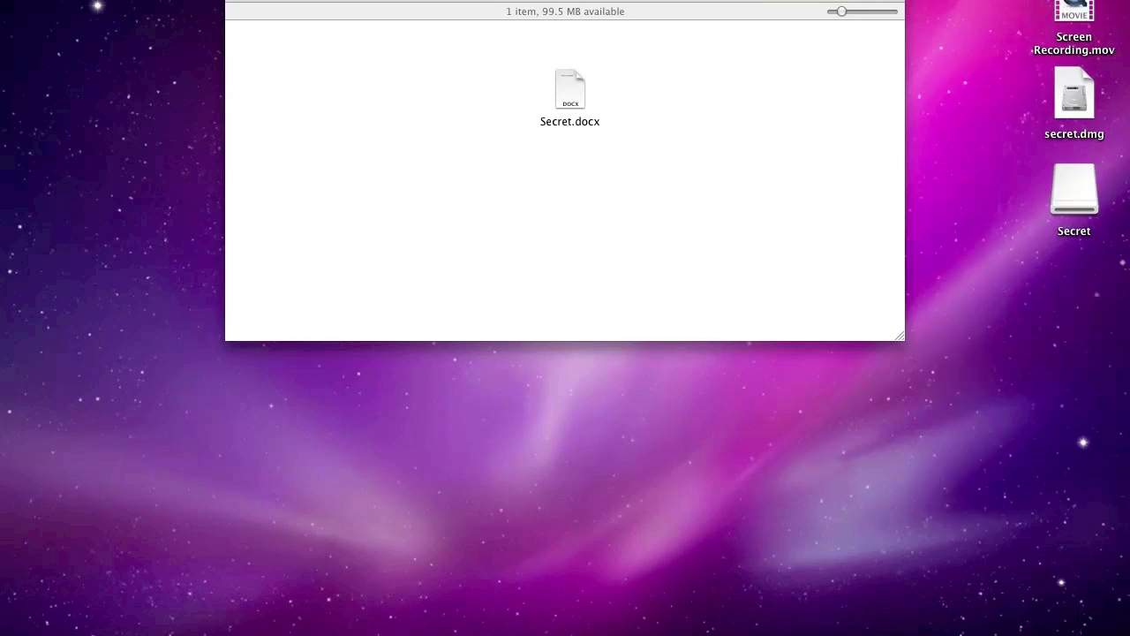
{"action": "left_click", "coordinate": [249, 5]}
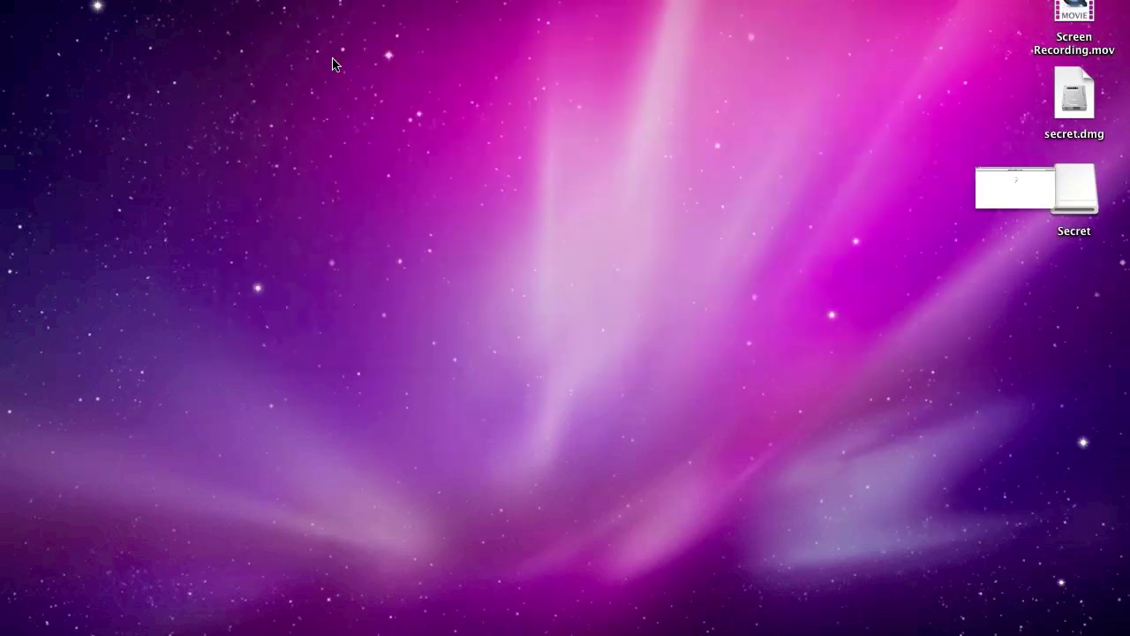
{"action": "double_click", "coordinate": [1072, 189]}
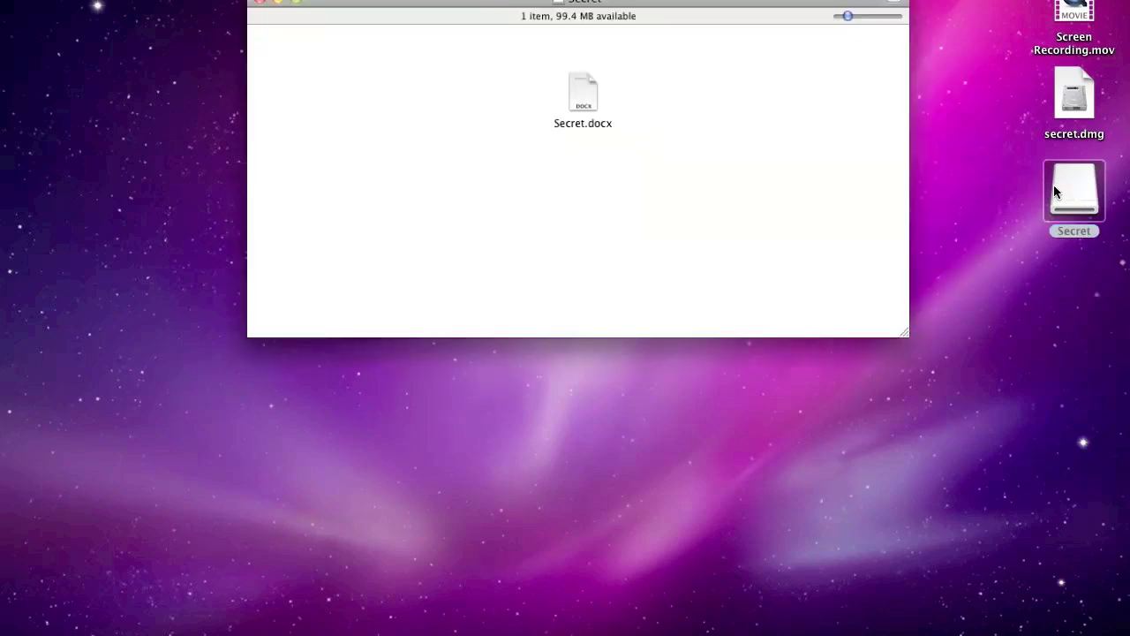
{"action": "left_click", "coordinate": [571, 105]}
{"action": "key", "text": "space"}
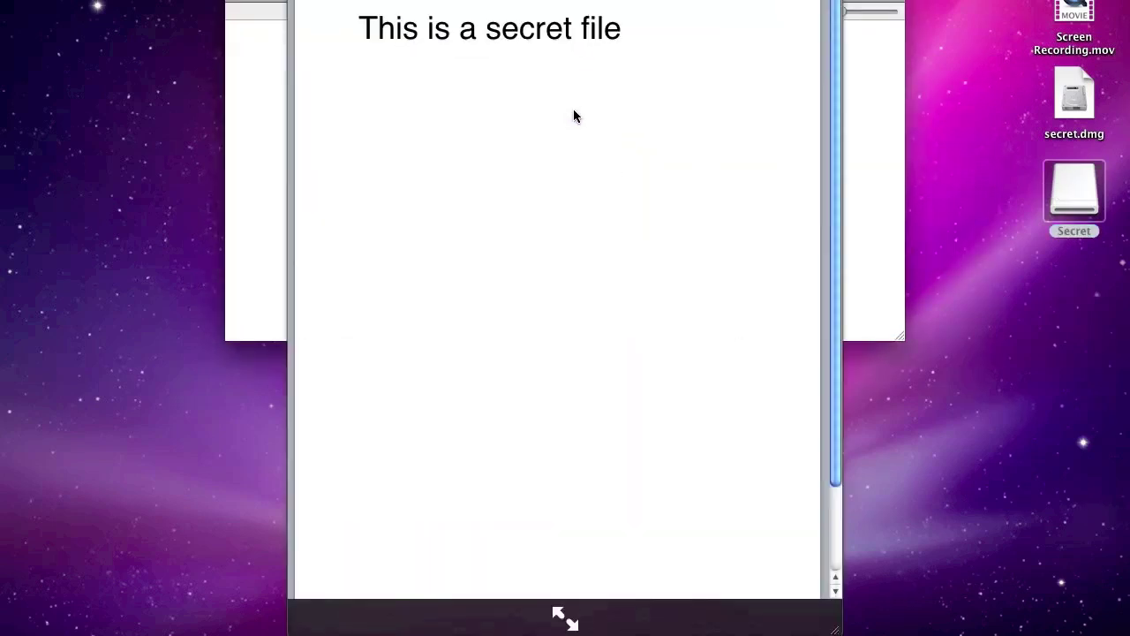
{"action": "key", "text": "space"}
{"action": "left_click", "coordinate": [241, 4]}
Eject Secret via the Trash, remount secret.dmg with its password, and recheck the volume
{"action": "left_click_drag", "start_coordinate": [1080, 205], "coordinate": [1082, 632]}
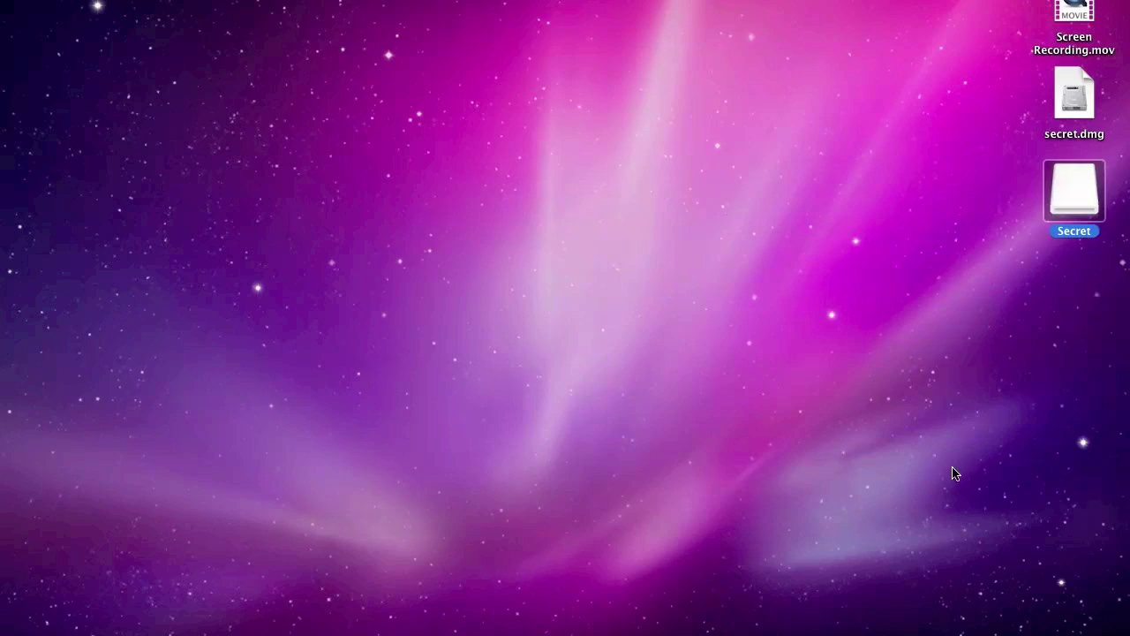
{"action": "left_click", "coordinate": [1078, 104]}
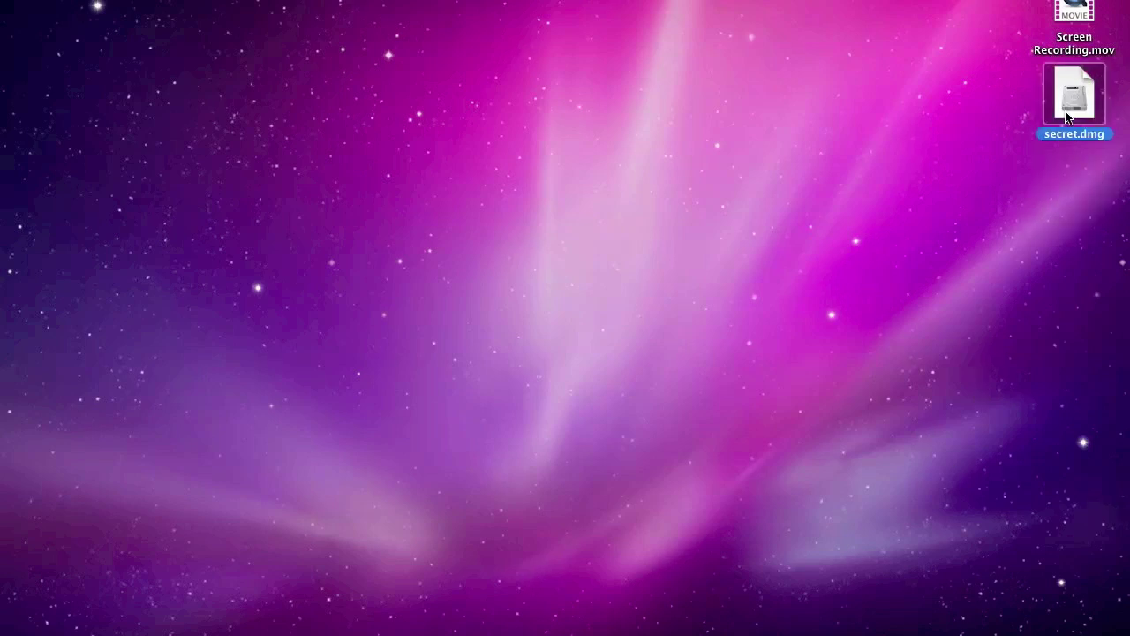
{"action": "double_click", "coordinate": [1069, 108]}
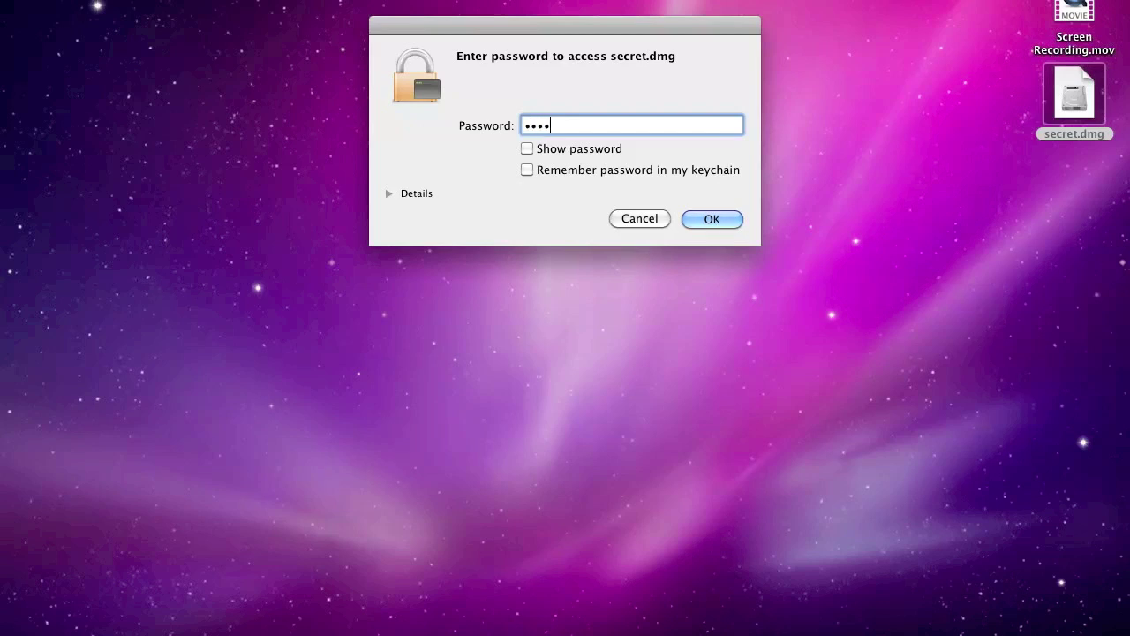
{"action": "key", "text": "Return"}
{"action": "double_click", "coordinate": [1094, 194]}
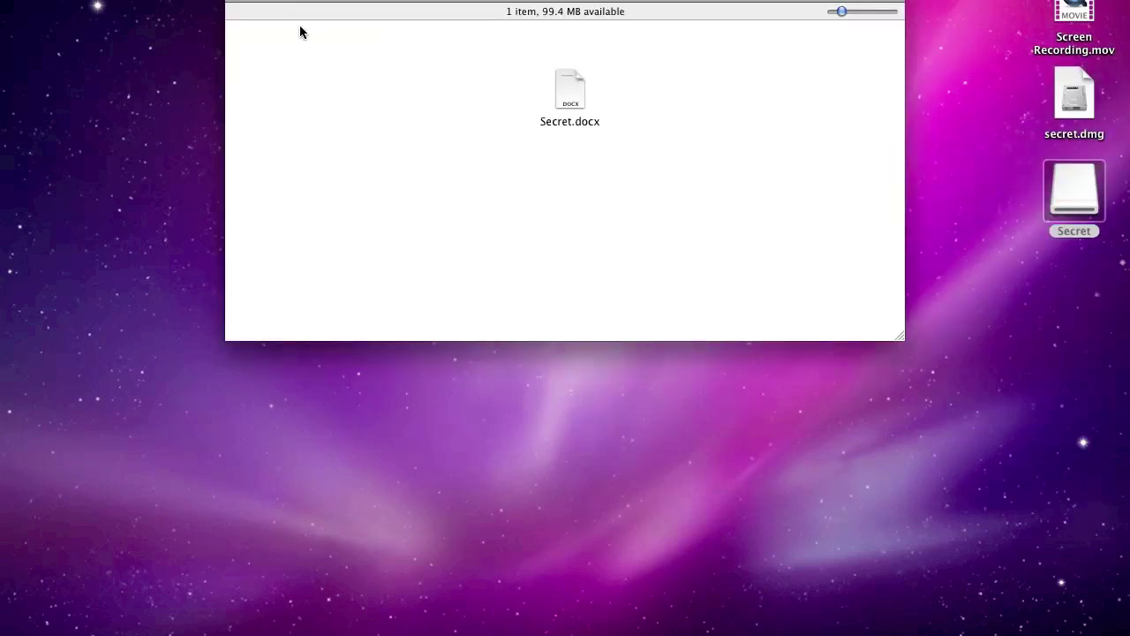
{"action": "left_click", "coordinate": [238, 2]}
{"action": "left_click", "coordinate": [586, 74]}
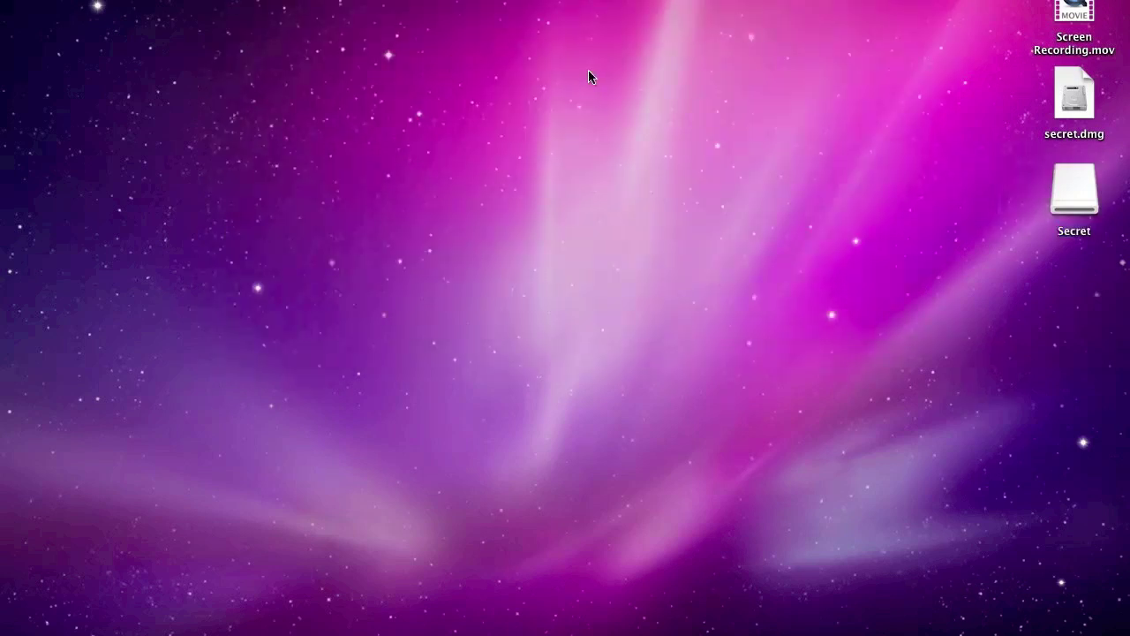